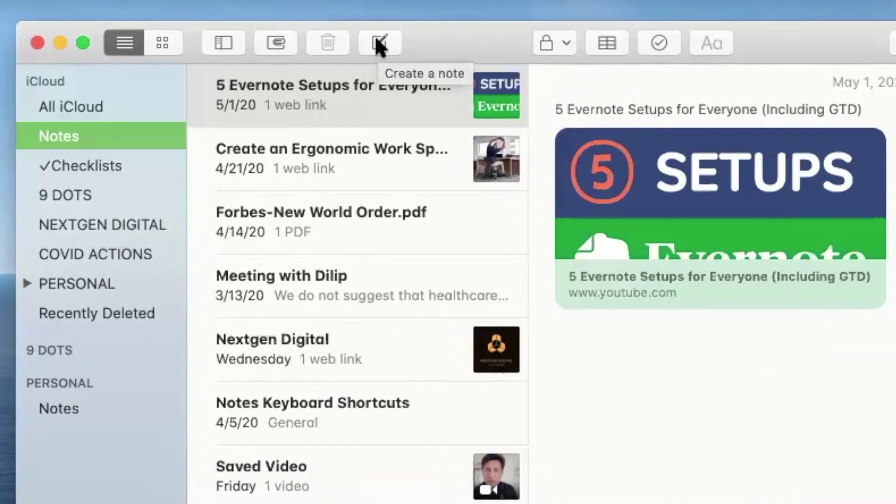
Start a new note titled 'My New Bog' with the body line 'This is my first blog using apple notes'.
left_click(256, 17)
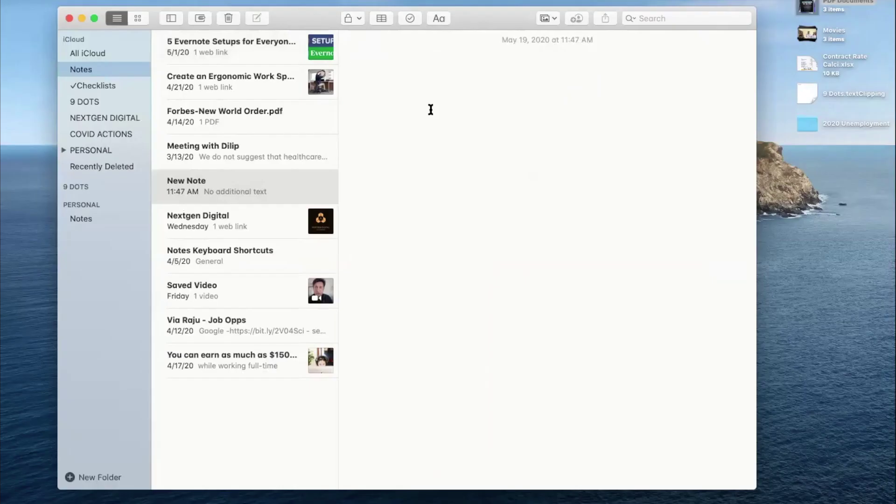
type("My New Bog")
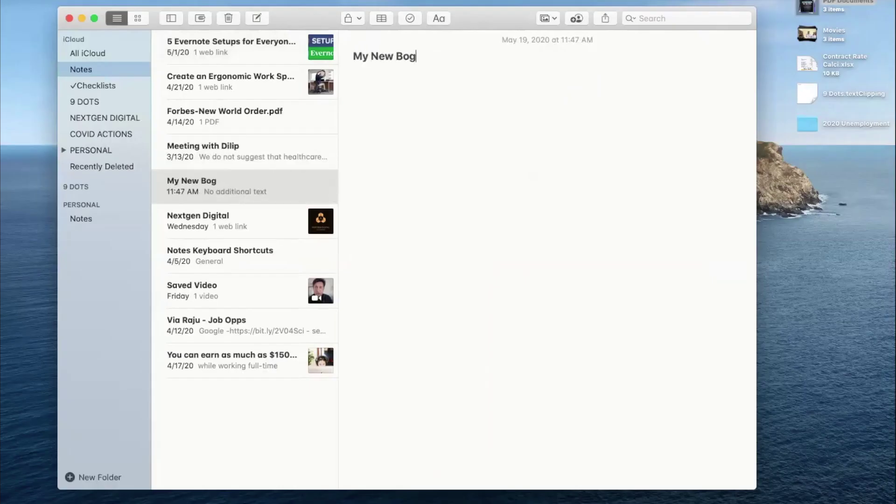
key("Return")
type("This is my first blog using a")
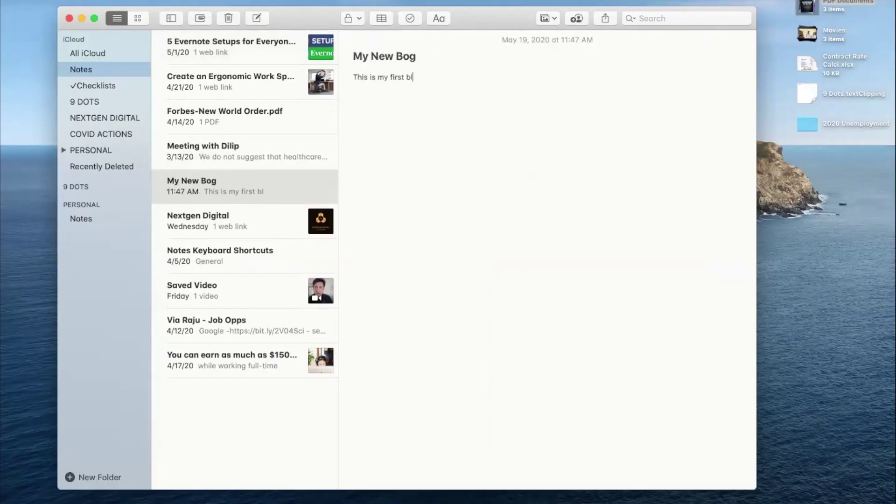
type("pple notes")
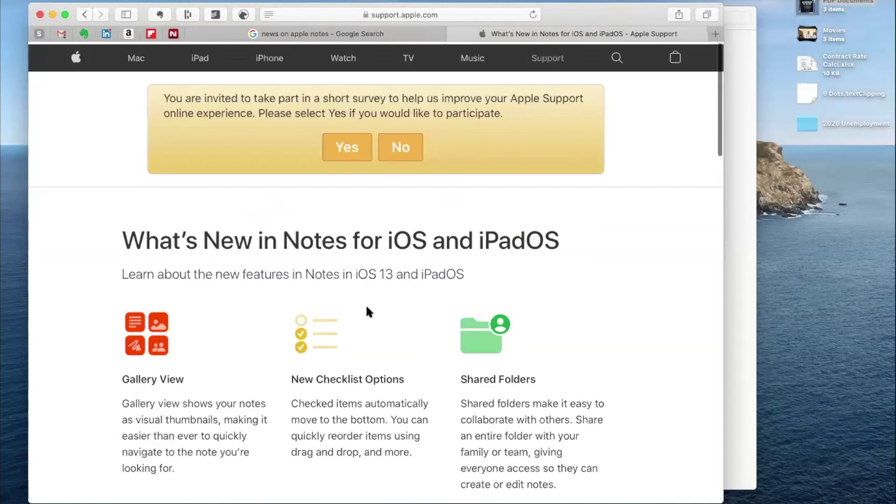
Share the What's New in Notes support page to Notes as a note named 'Read Later on apple notes'.
scroll(366, 304, "down", 10)
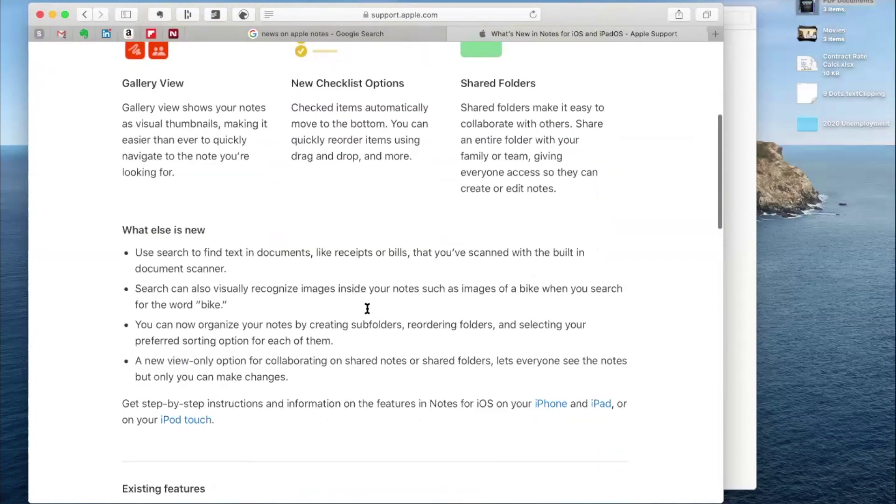
scroll(367, 309, "down", 10)
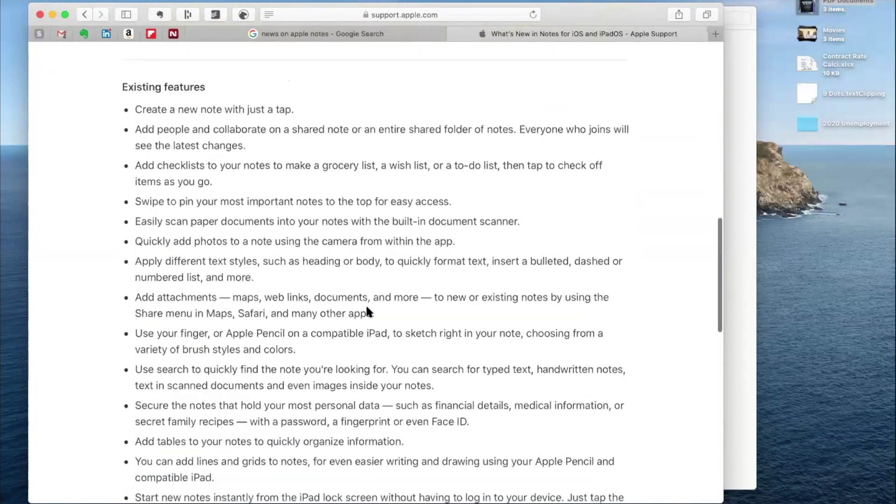
scroll(367, 308, "down", 3)
scroll(367, 308, "up", 15)
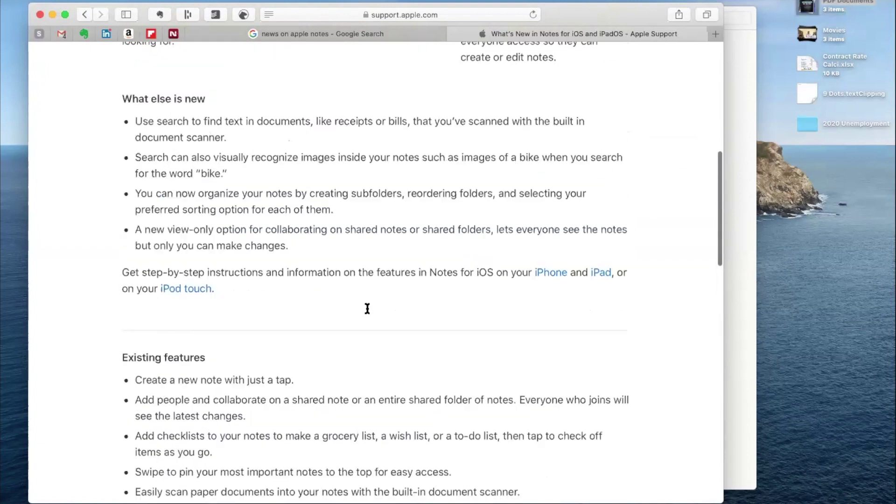
scroll(367, 308, "up", 5)
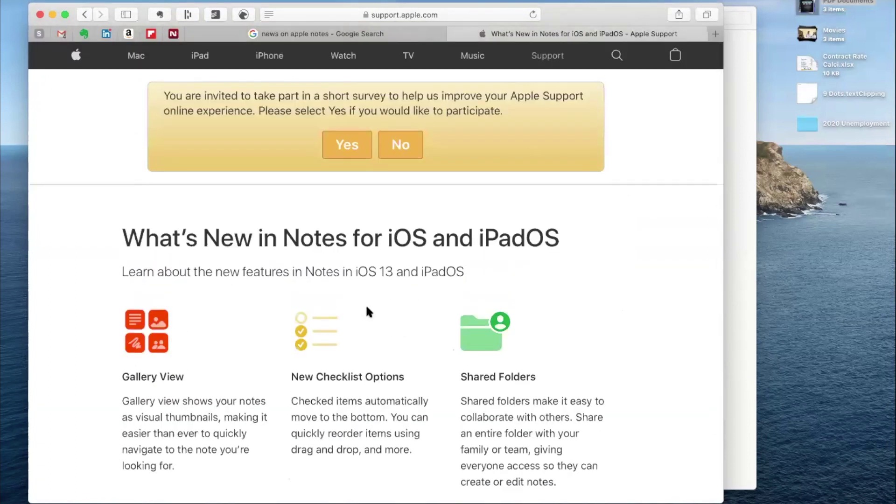
scroll(366, 304, "down", 2)
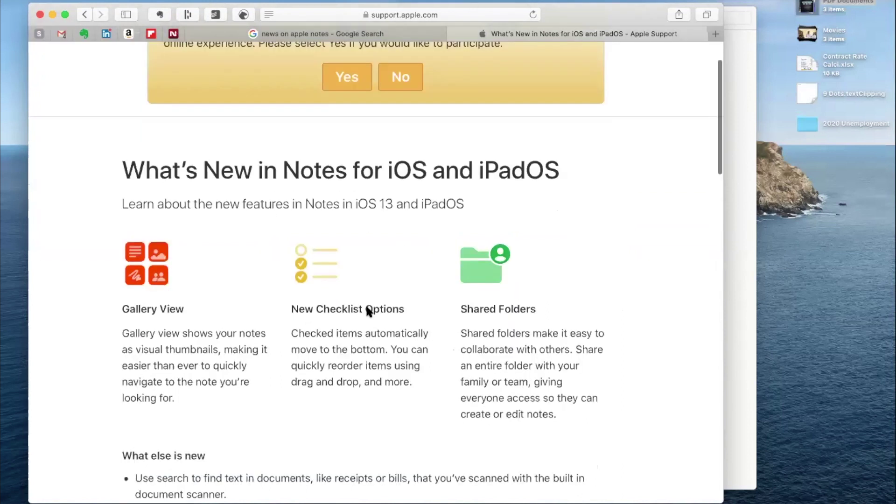
scroll(366, 304, "up", 2)
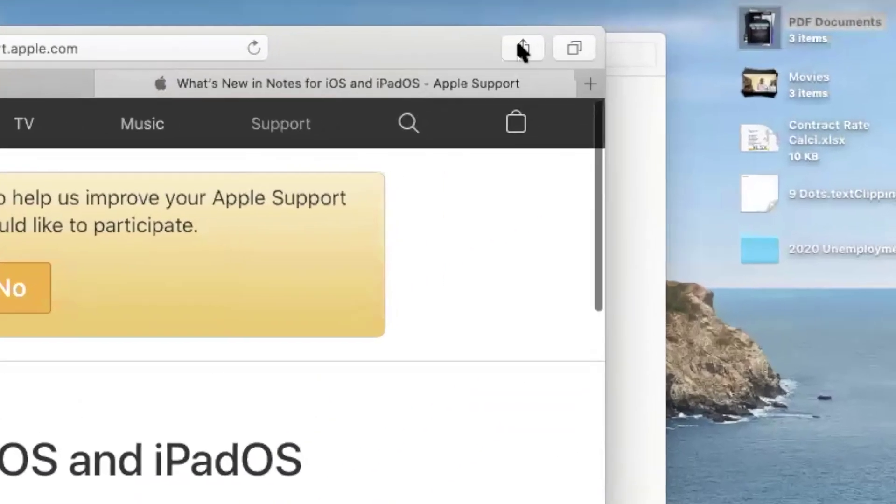
left_click(523, 48)
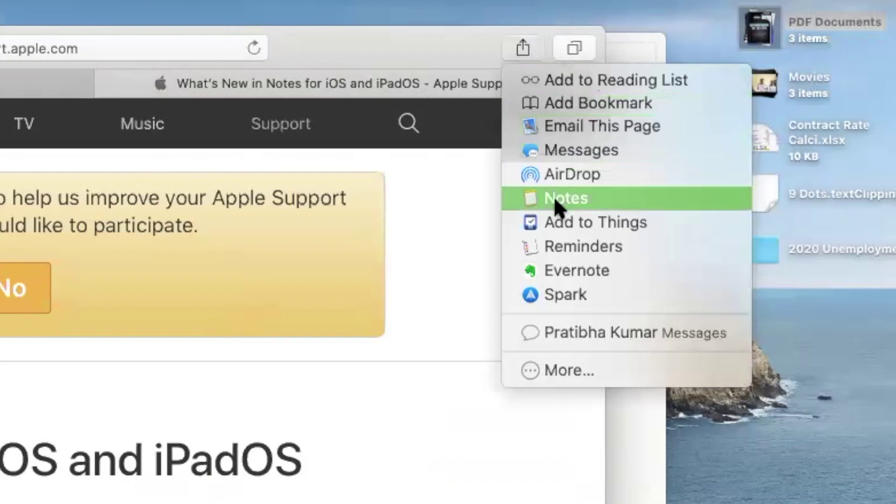
left_click(553, 203)
type("Read Later on apple notes")
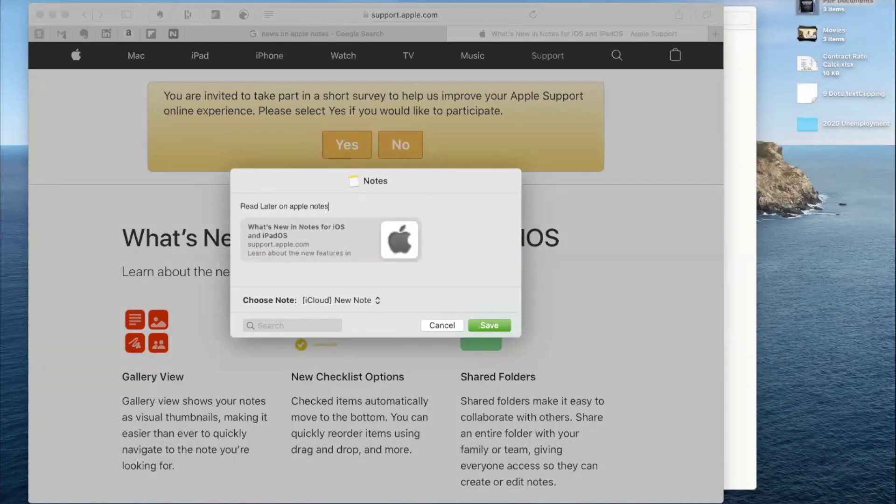
left_click(470, 325)
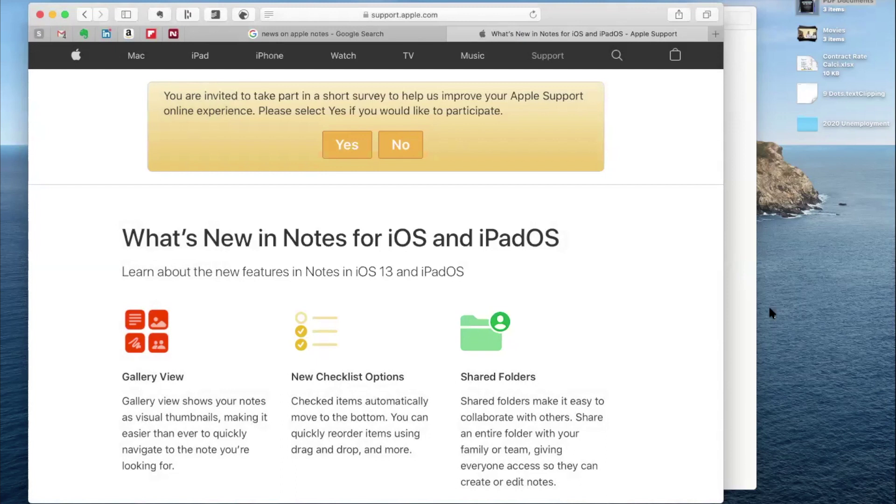
Open the 'Read Later on apple notes' note and follow its saved Apple Support web link.
left_click(736, 304)
left_click(219, 296)
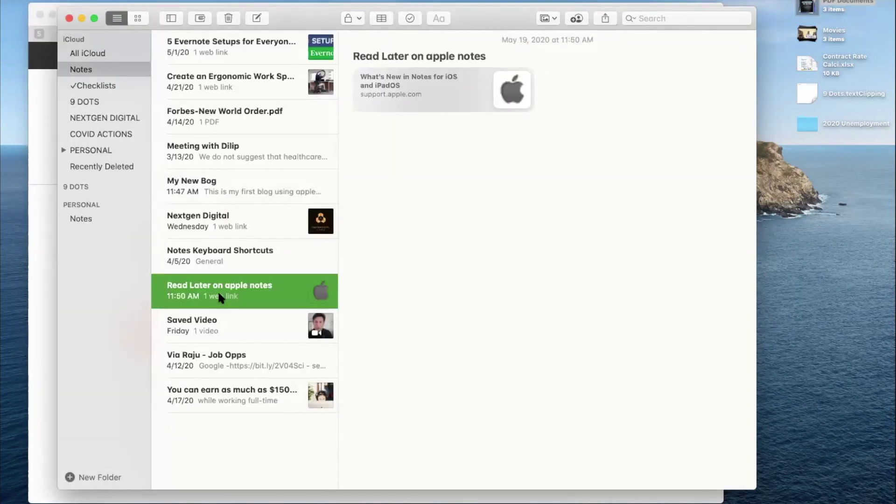
left_click(427, 88)
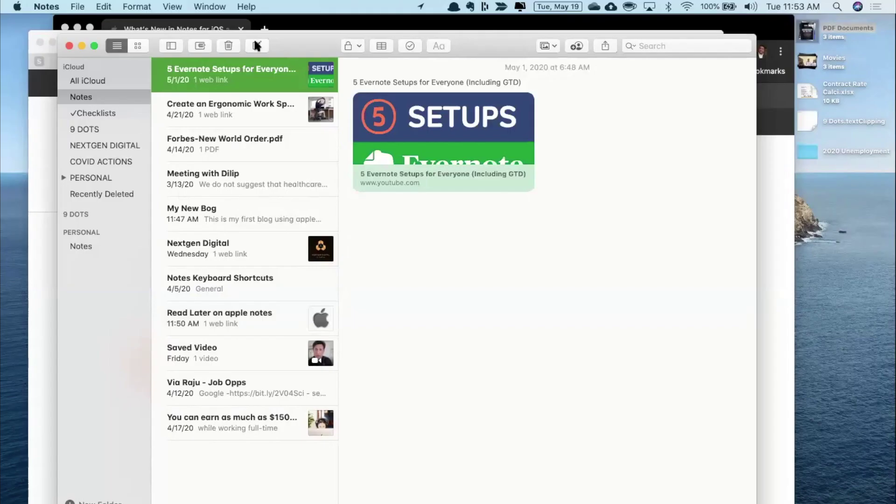
Create a new note titled 'My Today's Plan for Work and Efficiency' in its own window.
left_click(254, 42)
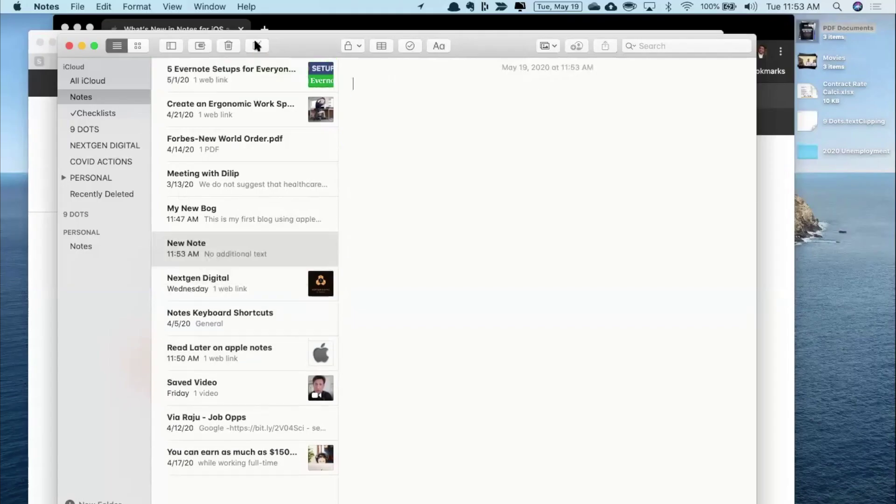
left_click(251, 258)
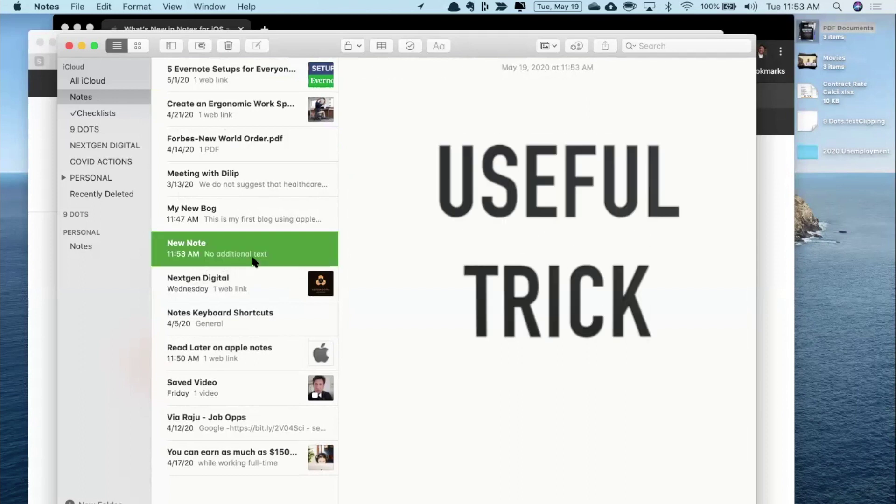
left_click(396, 89)
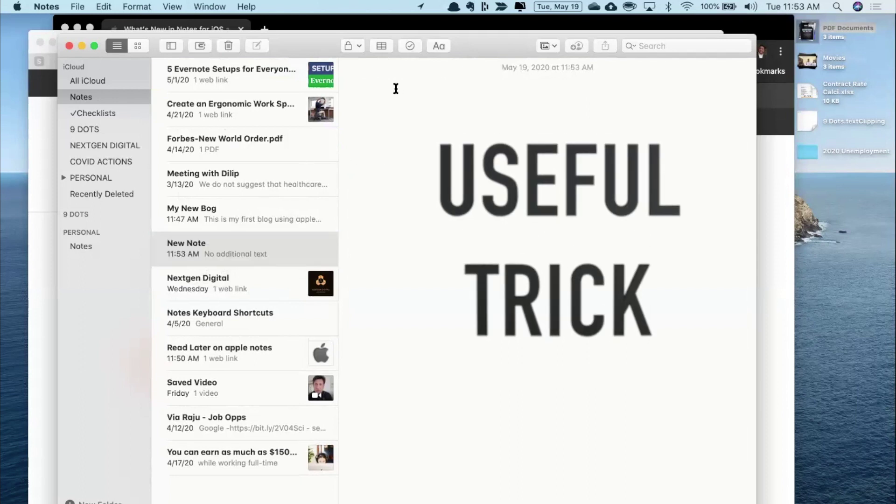
double_click(239, 249)
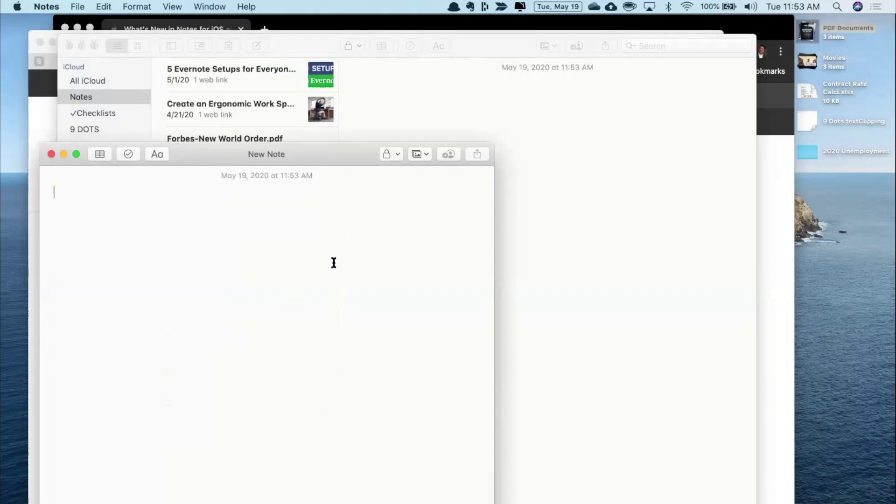
type("My Today's Plan for Work and Efficiency")
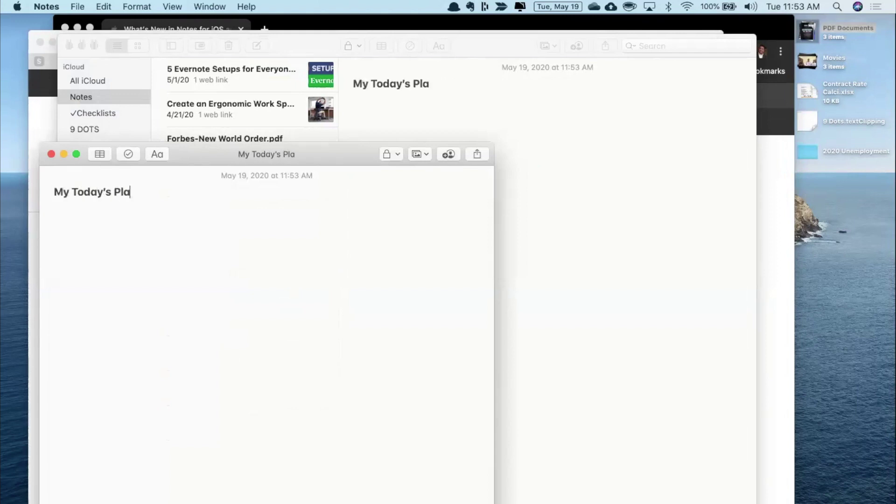
key("Return")
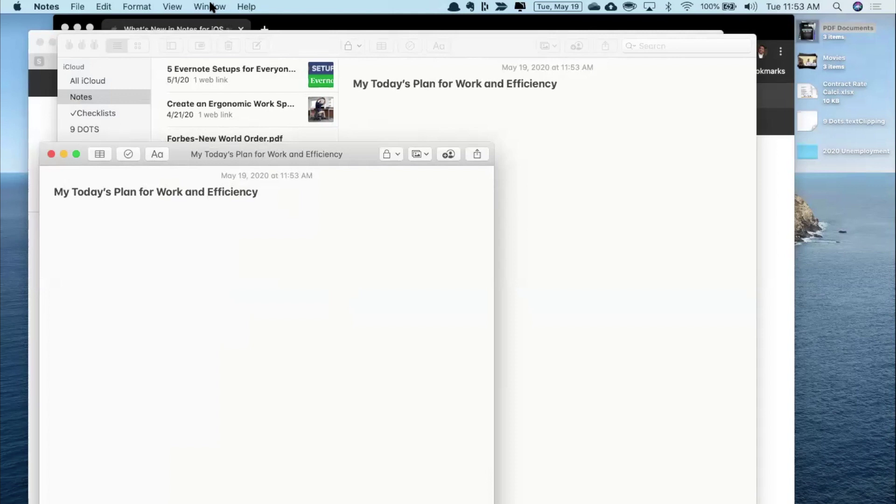
Set the note window to Float on Top and move it up-right above Safari.
left_click(209, 6)
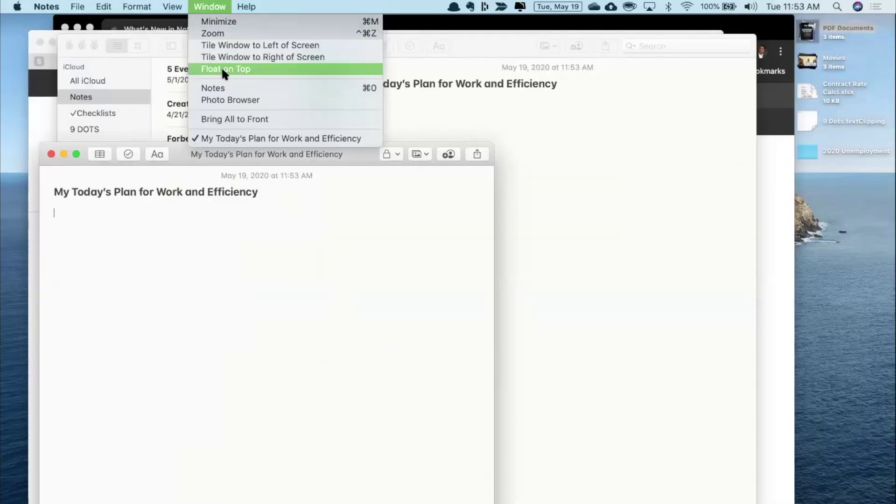
left_click(233, 94)
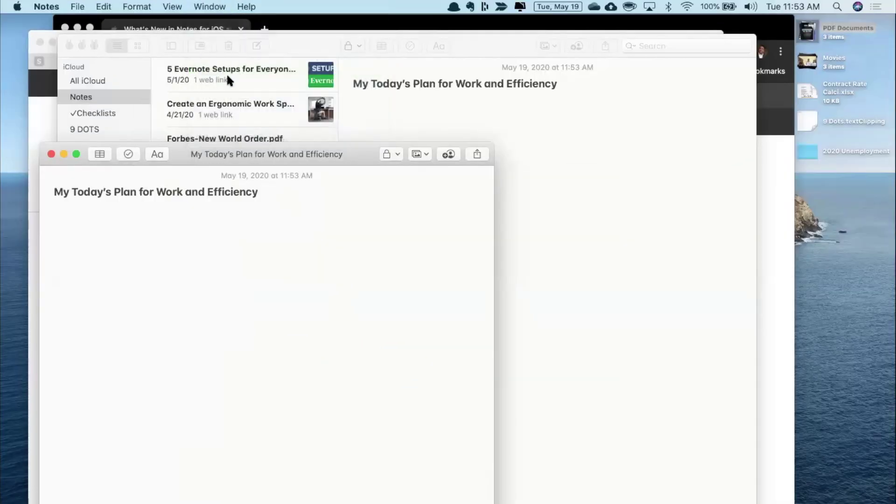
left_click_drag(346, 157, 508, 91)
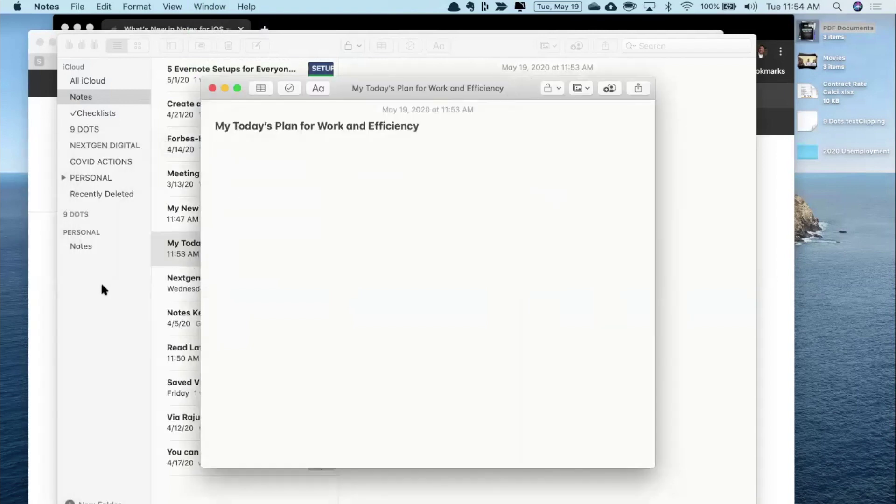
left_click(44, 294)
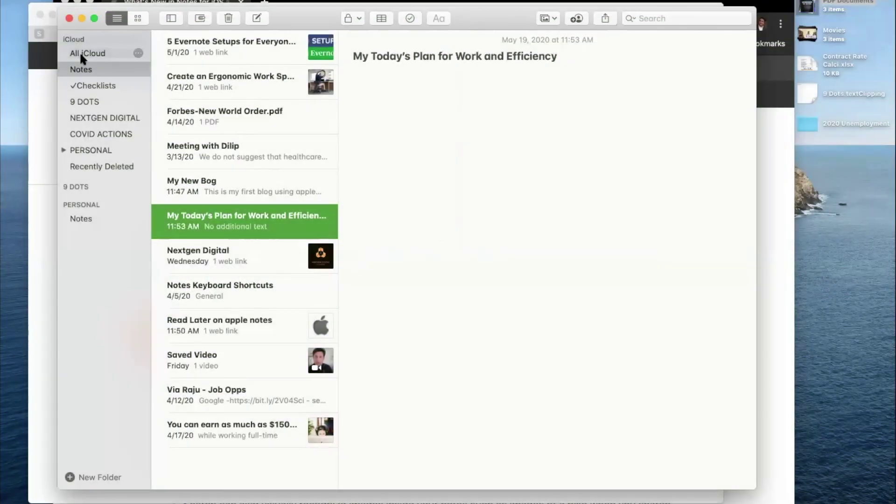
Create a new folder named Recipes.
left_click(62, 150)
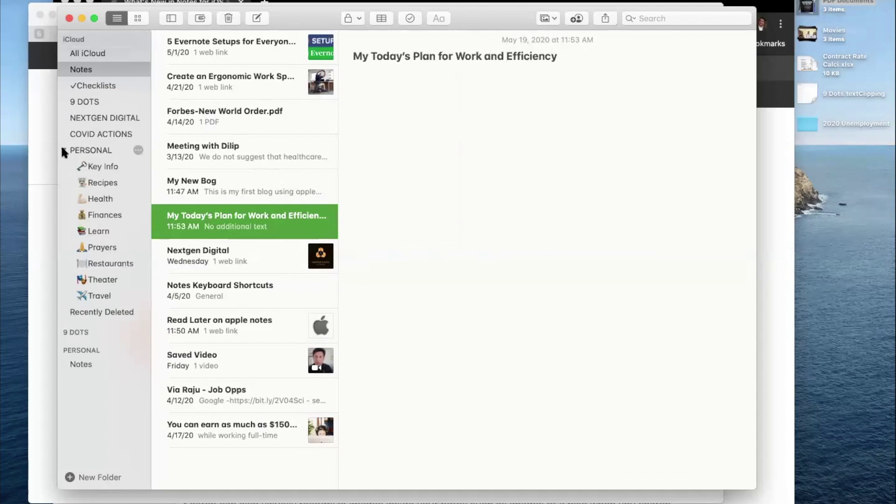
left_click(62, 150)
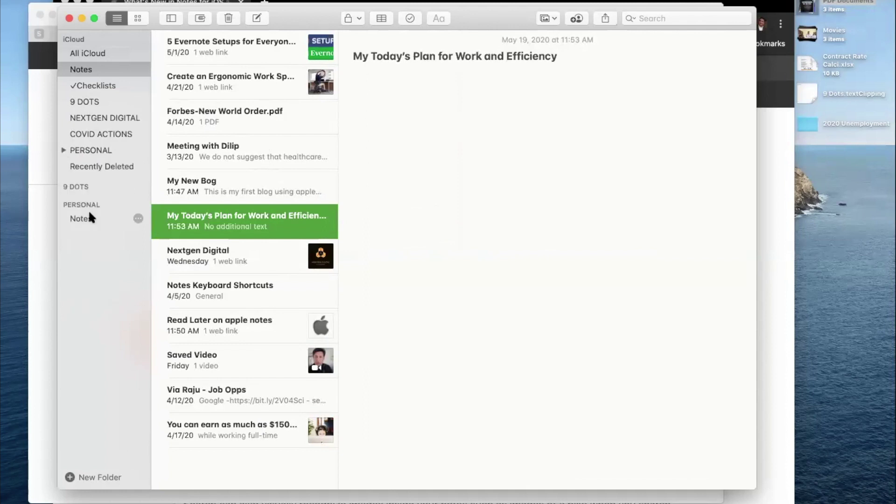
left_click(98, 475)
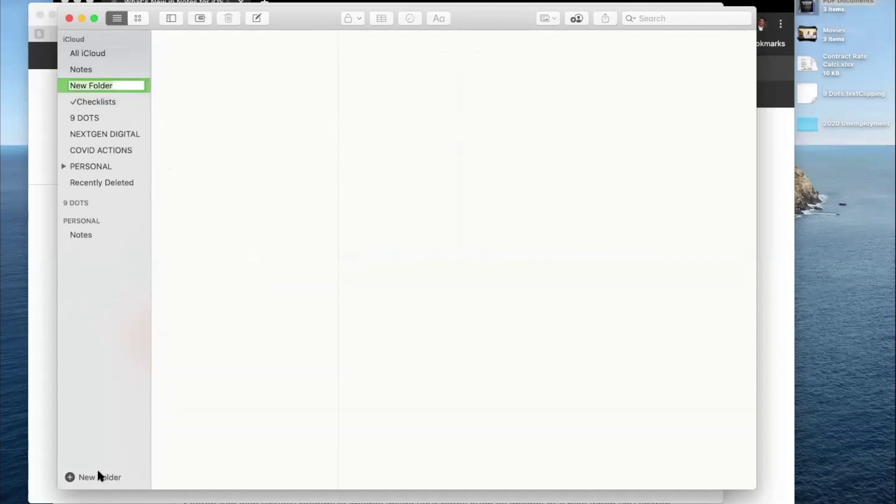
type("Recipes")
key("Return")
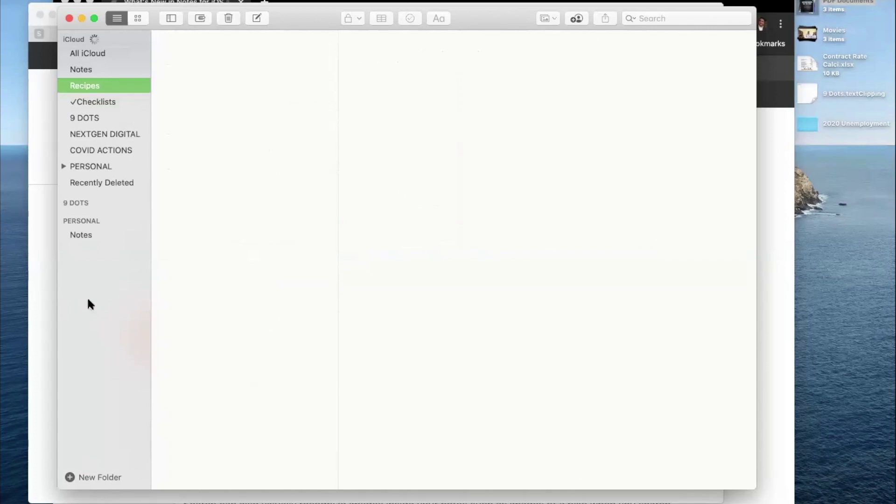
Add Banana Bread and Pasta folders and nest both inside Recipes.
mouse_move(98, 80)
left_click(92, 477)
type("Ban")
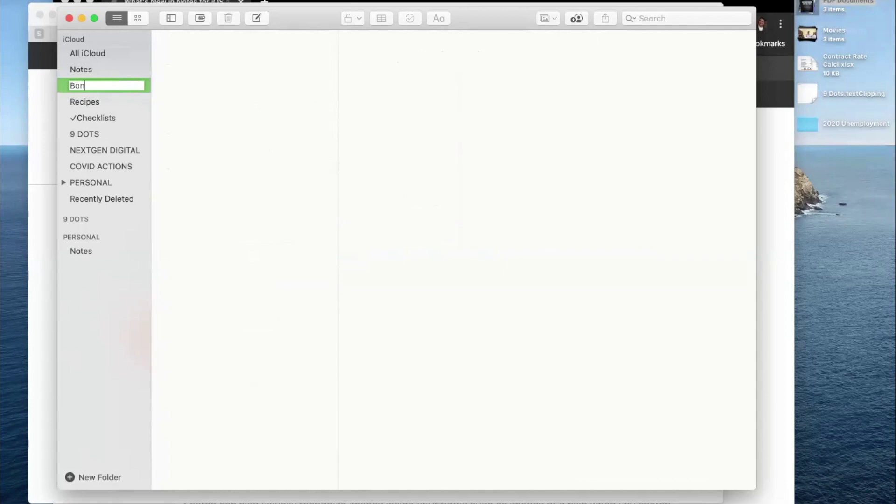
type("ana Bread")
key("Return")
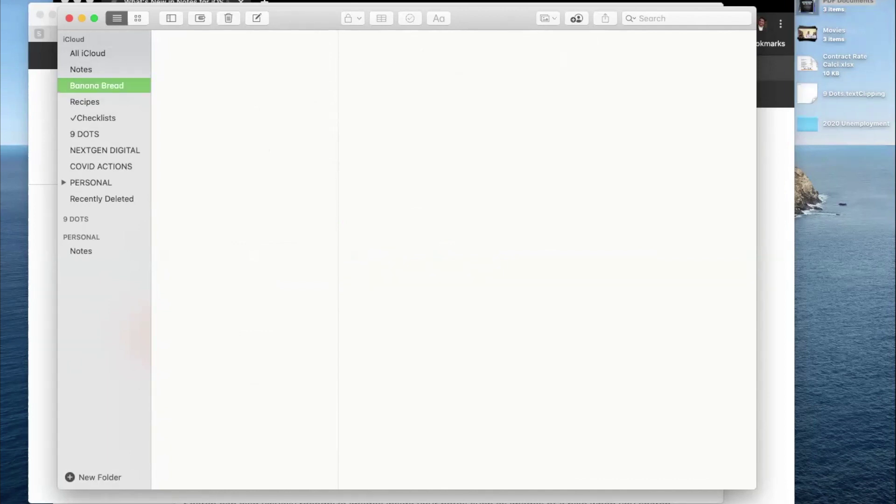
left_click(97, 476)
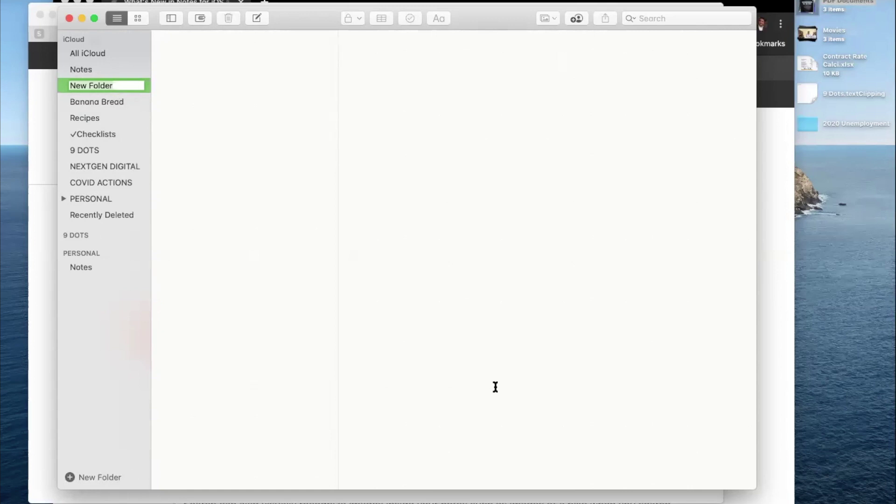
type("Pasta")
key("Return")
mouse_move(88, 99)
left_mouse_down()
mouse_move(87, 84)
mouse_move(82, 128)
mouse_move(84, 83)
left_mouse_up()
left_click_drag(84, 115, 80, 85)
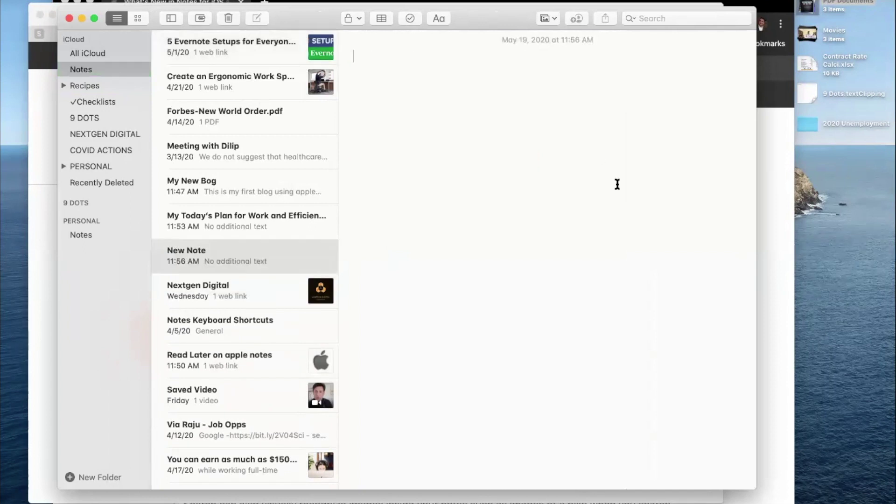
Title the note 'Planning for May 2020' and add a 'Goals' line styled as a Heading.
type("Planning for May 2020")
key("Return")
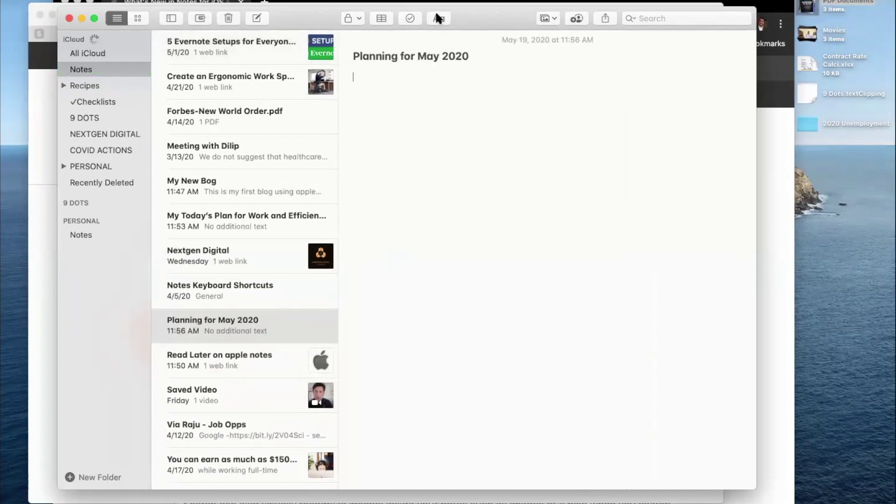
left_click(439, 19)
left_click(418, 101)
type("Goals")
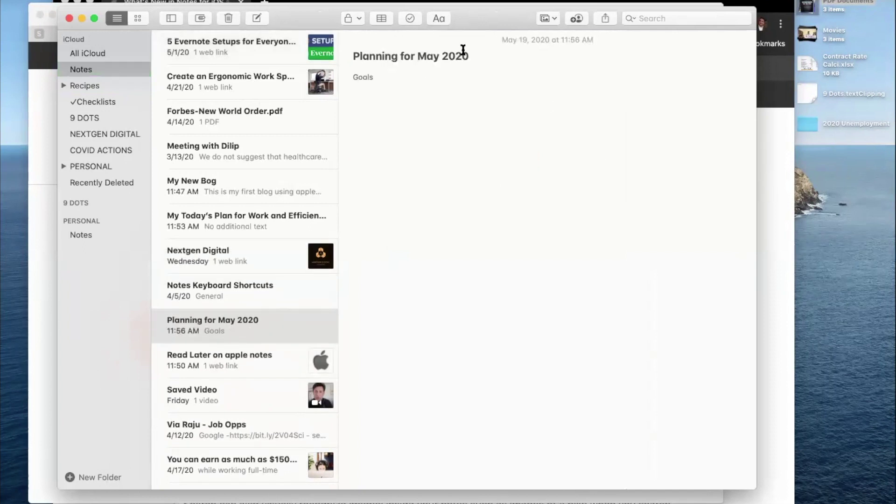
left_click(438, 18)
left_click(426, 67)
key("Return")
Add a bulleted list: 'Wake up by 7am' and 'Exercise everyday'.
left_click(438, 18)
left_click(422, 135)
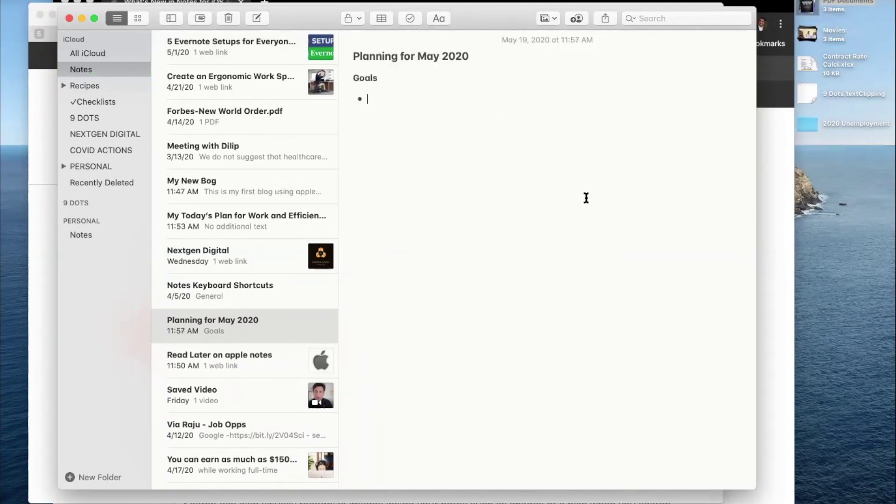
type("Wake up by 7am")
key("Return")
type("Exercise everyday")
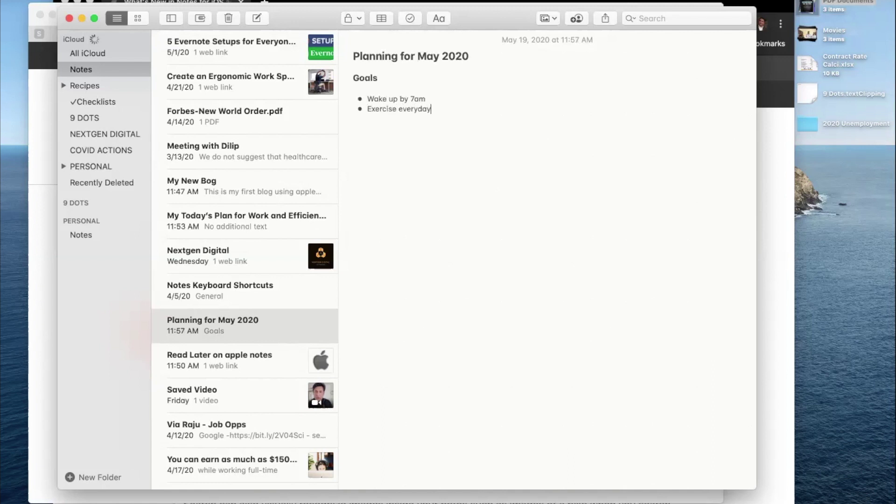
key("Return")
key("Return")
Add a numbered list: 'Create content for video' and 'Record and edit the video'.
left_click(438, 18)
left_click(424, 136)
left_click(438, 18)
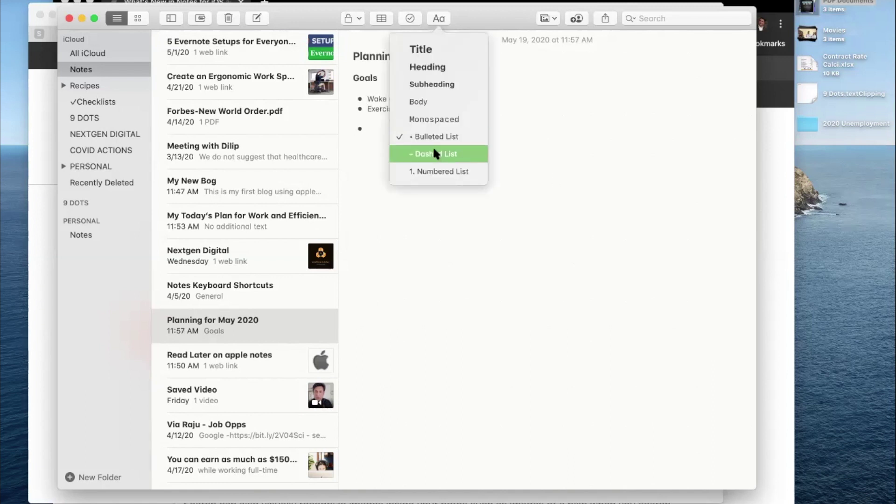
left_click(439, 171)
type("Cr")
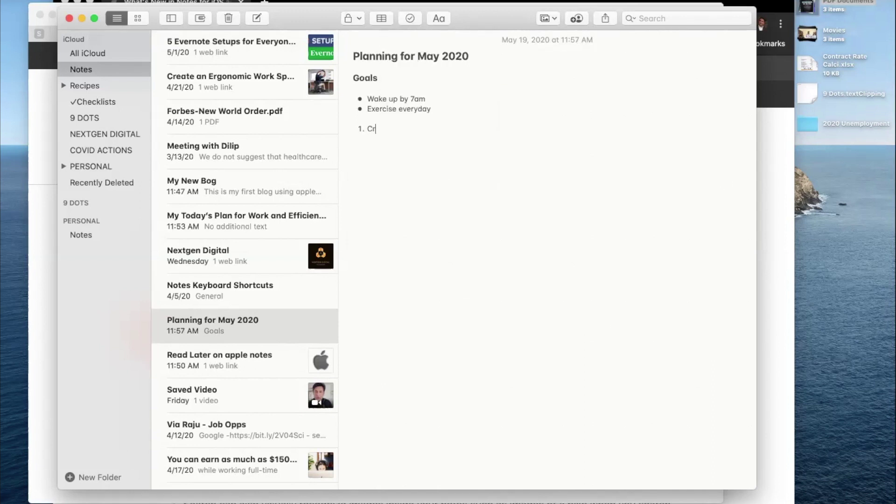
type("eate content for video")
key("Return")
type("Record a")
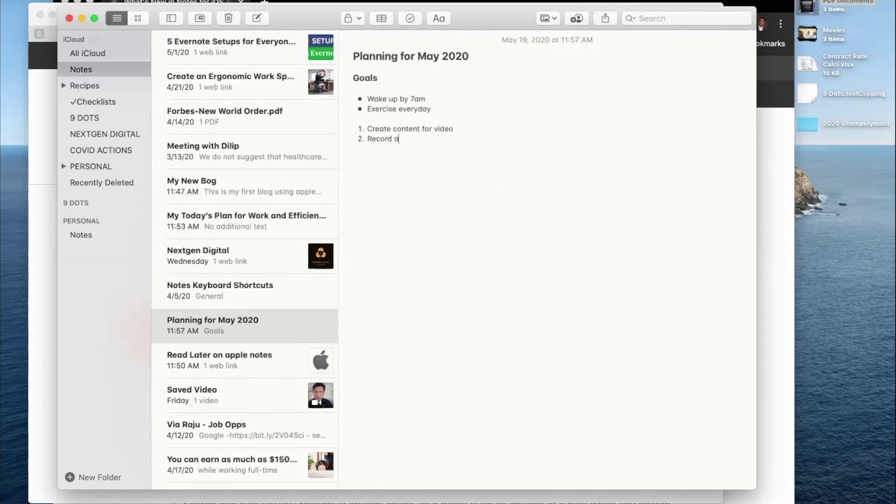
type("nd edit the video")
key("Return")
key("Return")
key("Return")
Add a checklist with Task 1, Task 2 and Task 3, and mark Task 2 done.
left_click(410, 19)
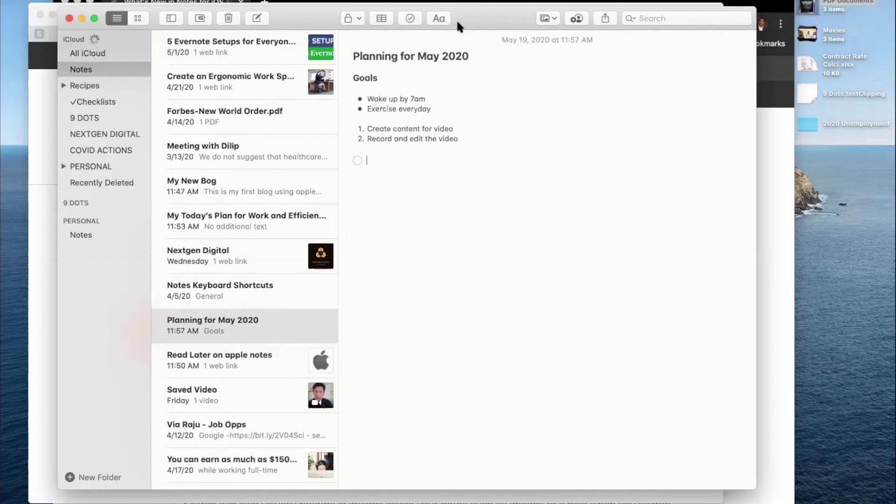
type("Task 1")
key("Return")
type("Task 2")
key("Return")
type("Task 3")
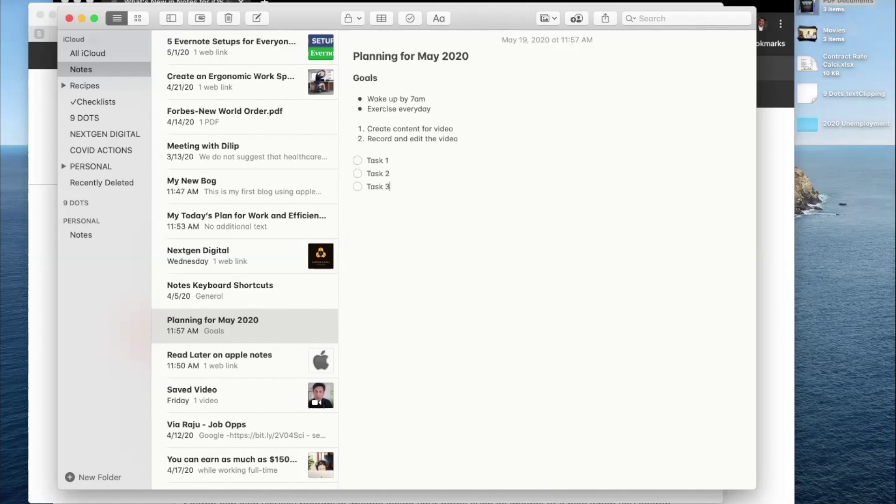
left_click(357, 173)
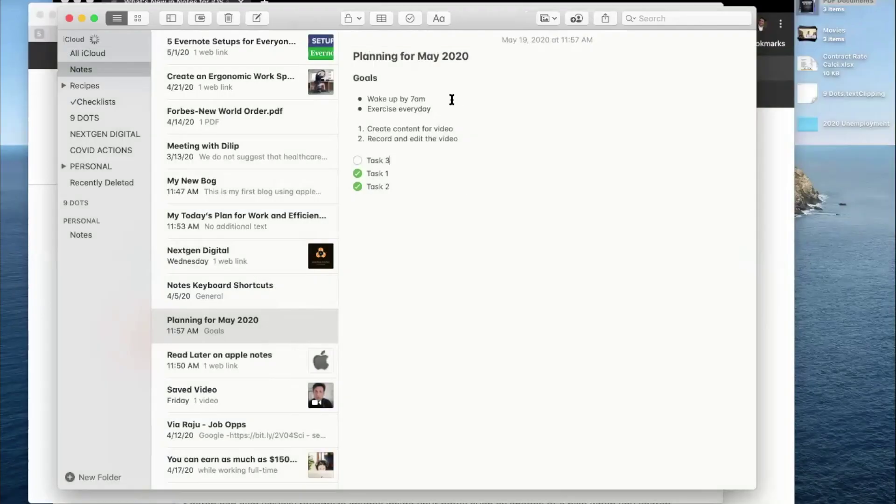
left_click(651, 16)
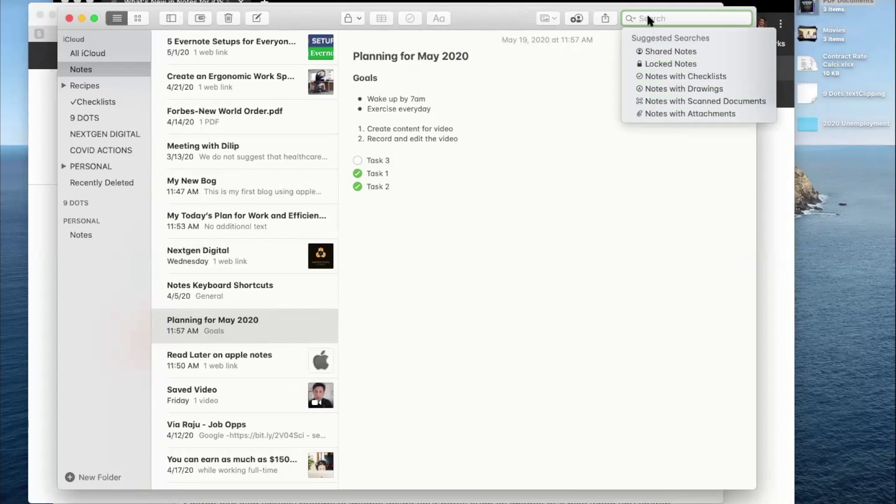
Search notes for 'meeting', view the three matching notes, then change the query to 'resources'.
type("meeting")
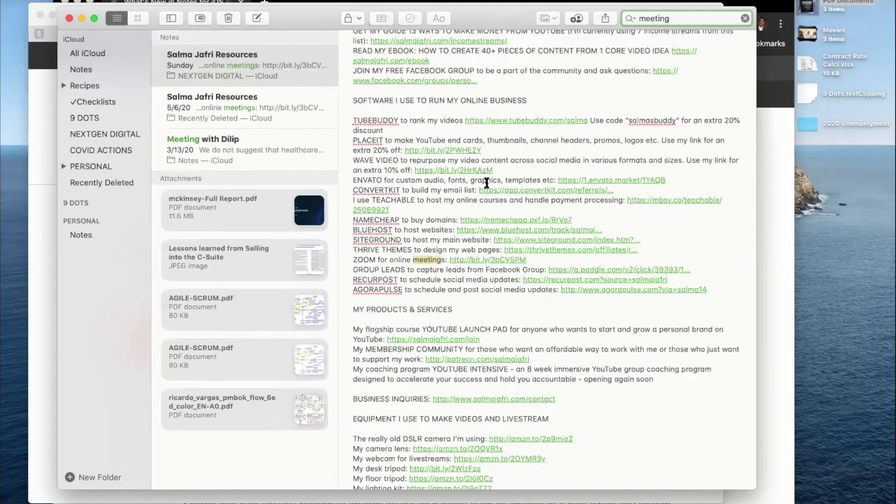
left_click(225, 146)
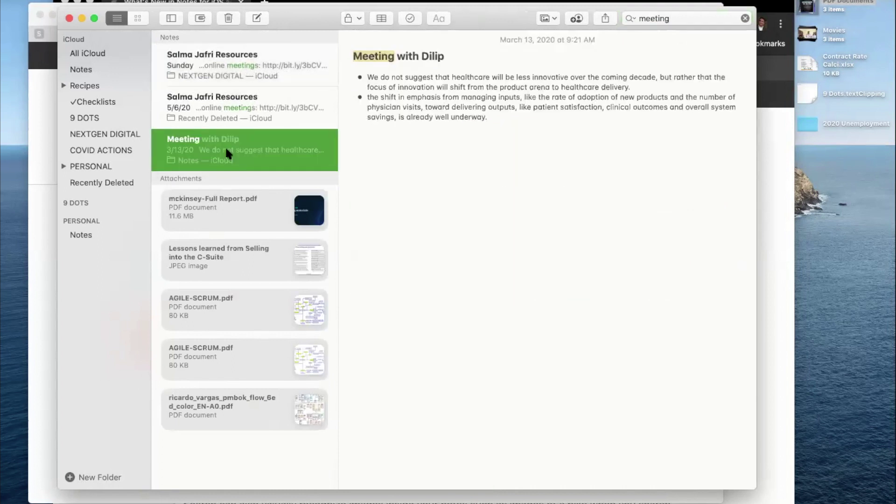
left_click(220, 101)
left_click(219, 68)
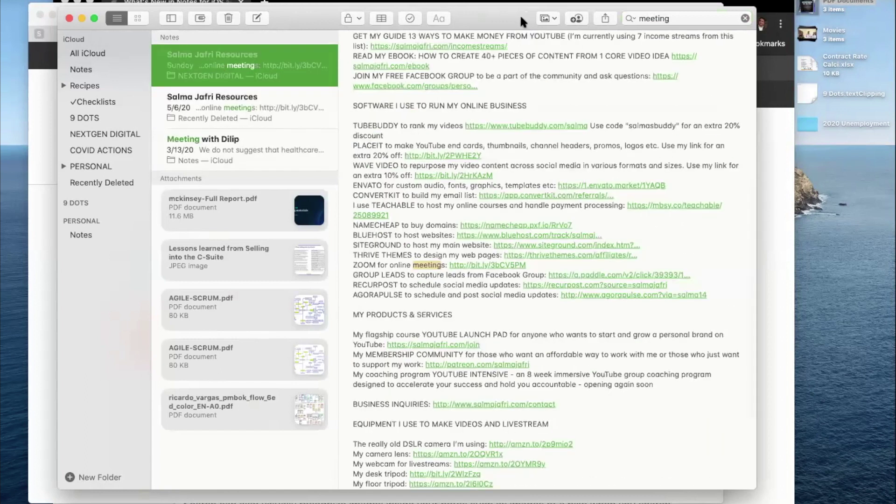
left_click(674, 18)
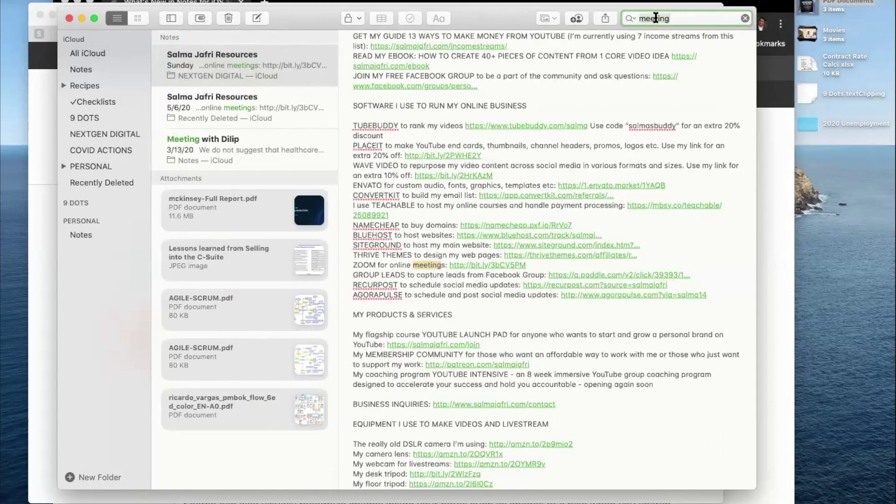
type("res")
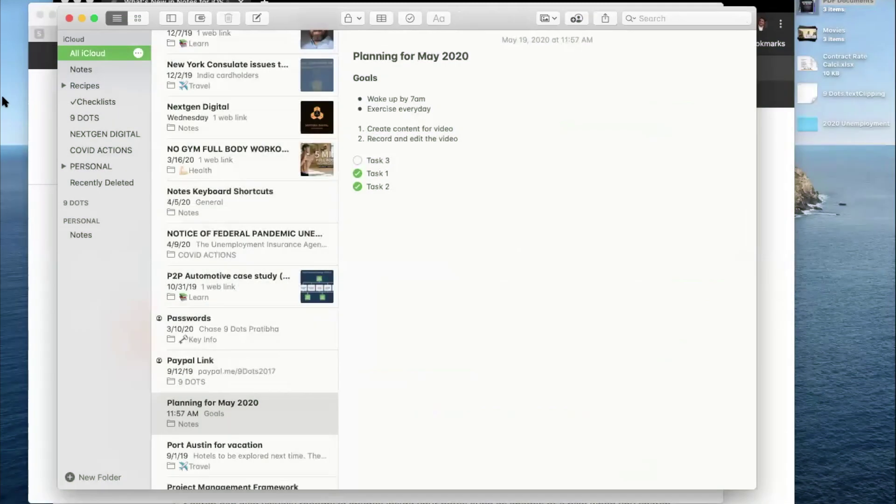
View the notes as a gallery, then in the attachments browser, then return to list view.
left_click(137, 18)
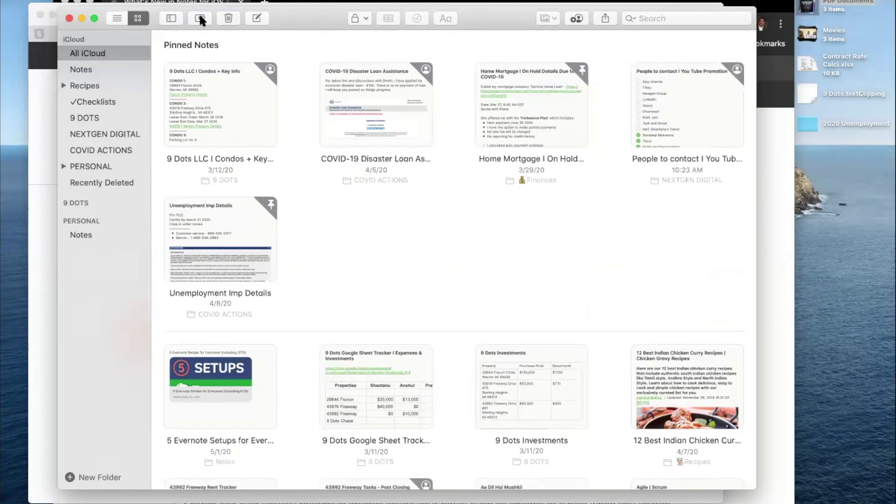
left_click(199, 15)
scroll(404, 343, "up", 5)
key("super+1")
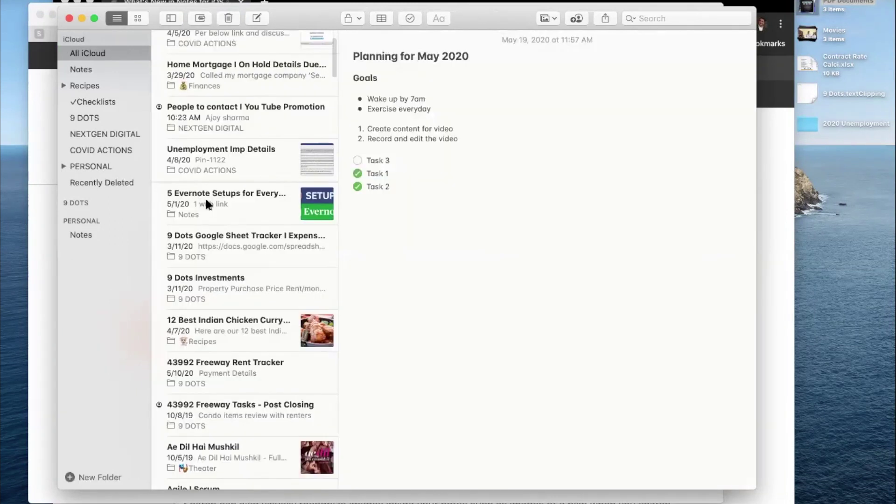
scroll(206, 197, "up", 3)
Open 'Read Later on apple notes' from the Notes folder and check its Share options without sharing.
left_click(89, 70)
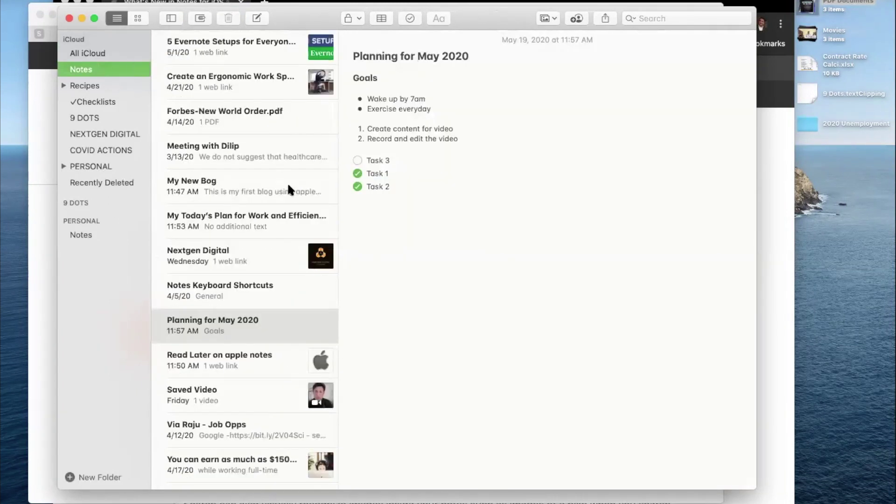
left_click(222, 354)
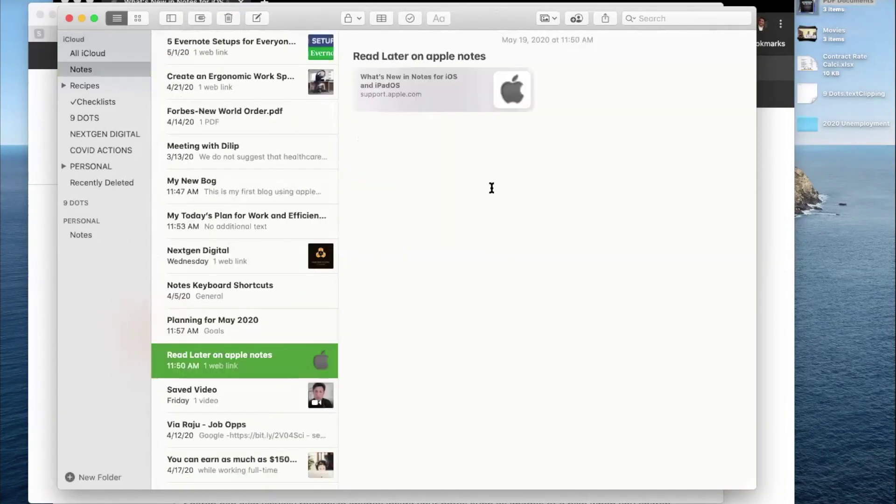
left_click(605, 19)
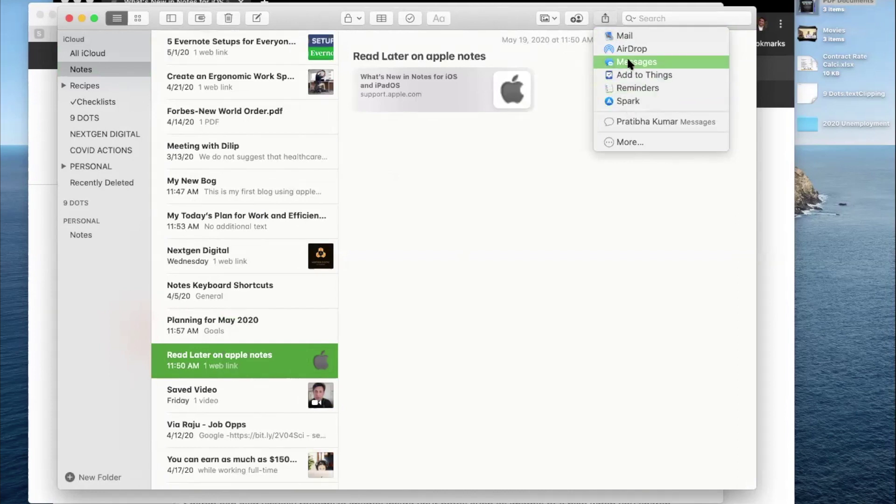
key("Escape")
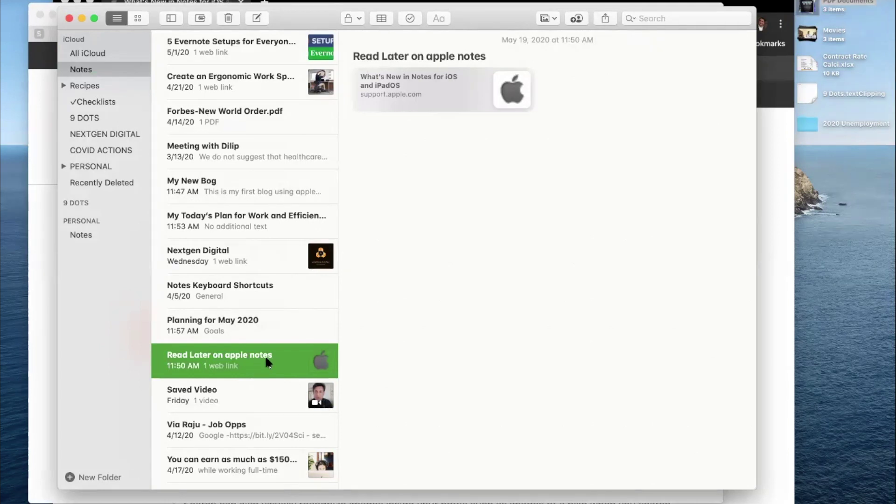
Use the right-click Pin Note command on 'Planning for May 2020' to move it into the Pinned section.
left_click(241, 326)
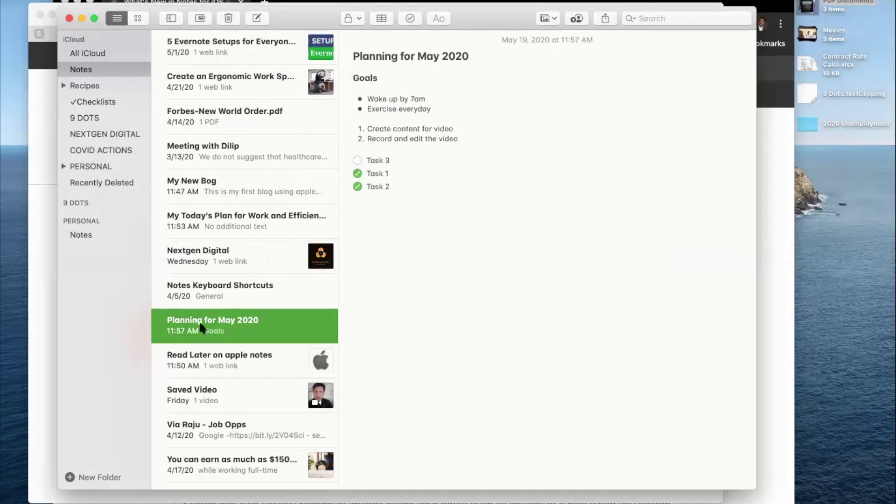
scroll(199, 320, "left", 3)
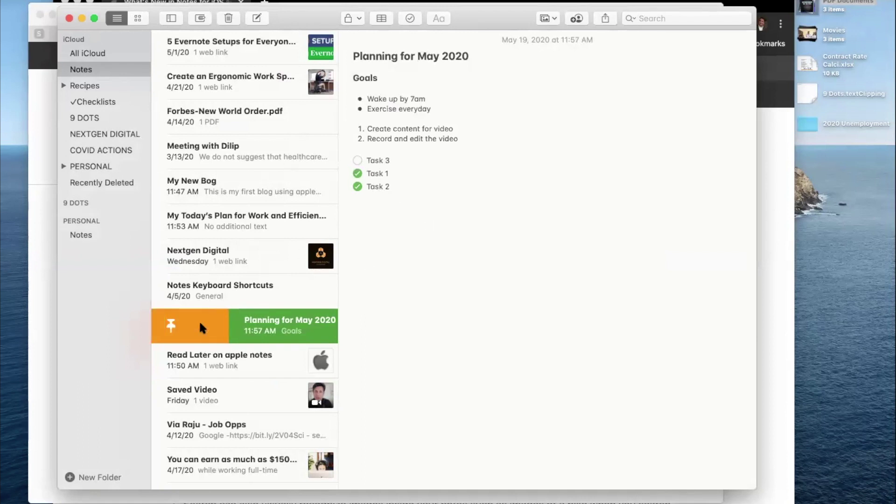
scroll(198, 320, "right", 2)
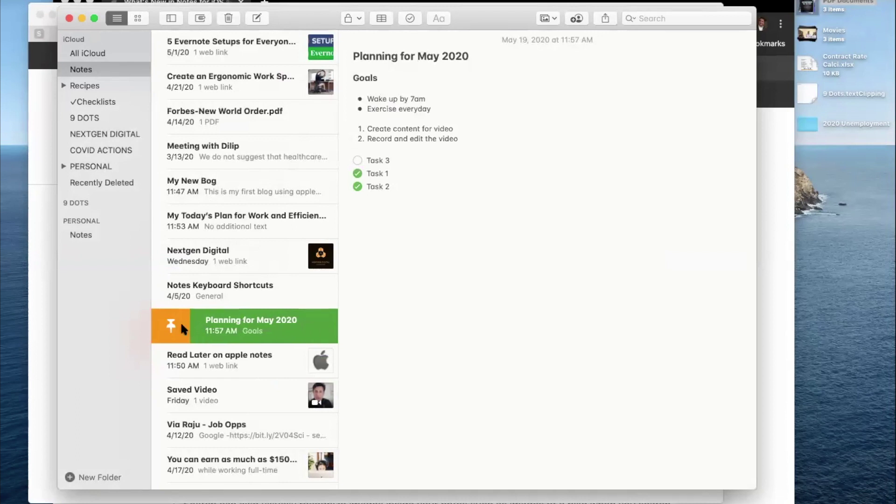
scroll(248, 330, "right", 2)
right_click(251, 330)
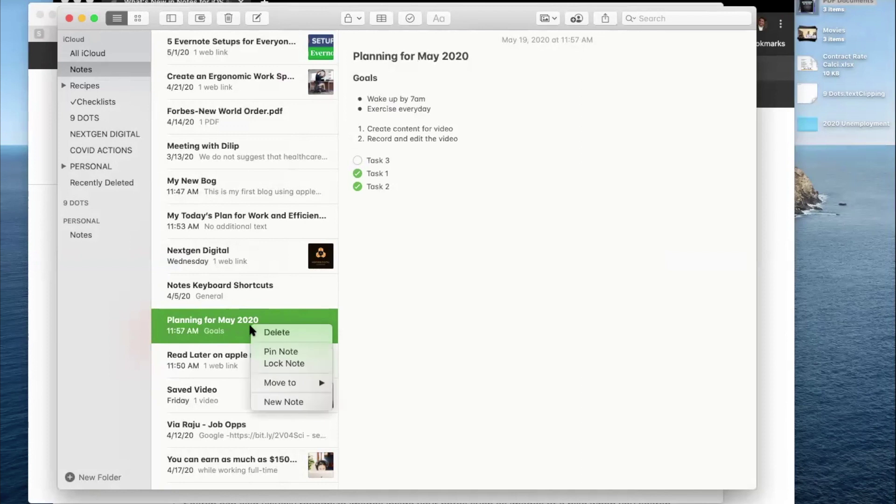
left_click(281, 350)
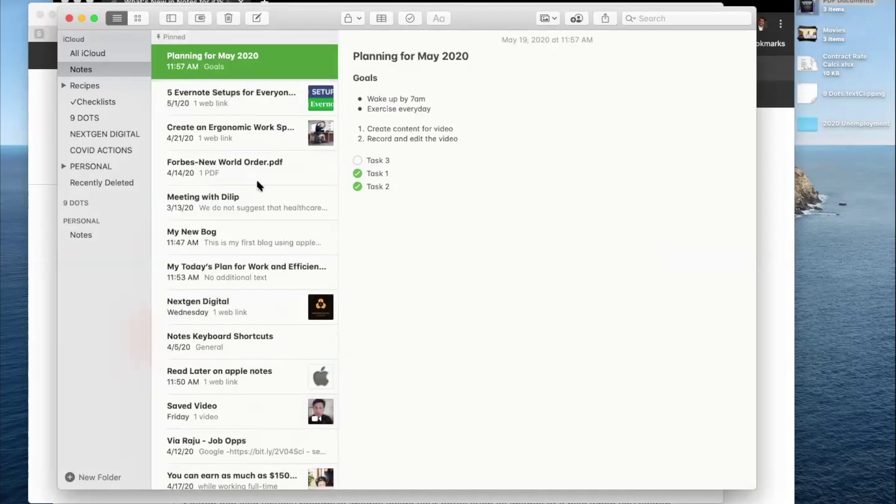
scroll(257, 181, "up", 2)
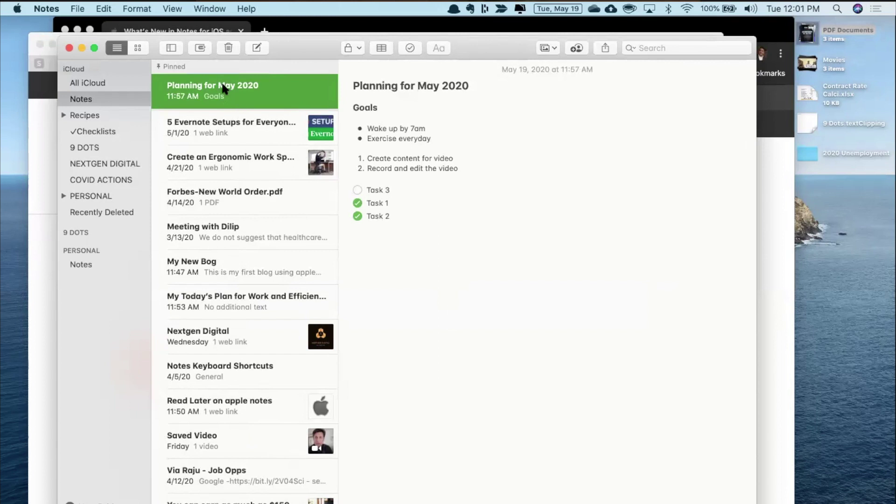
Check the pinned note's context menu, dismiss it, then open the Notes menu in the menu bar.
right_click(222, 85)
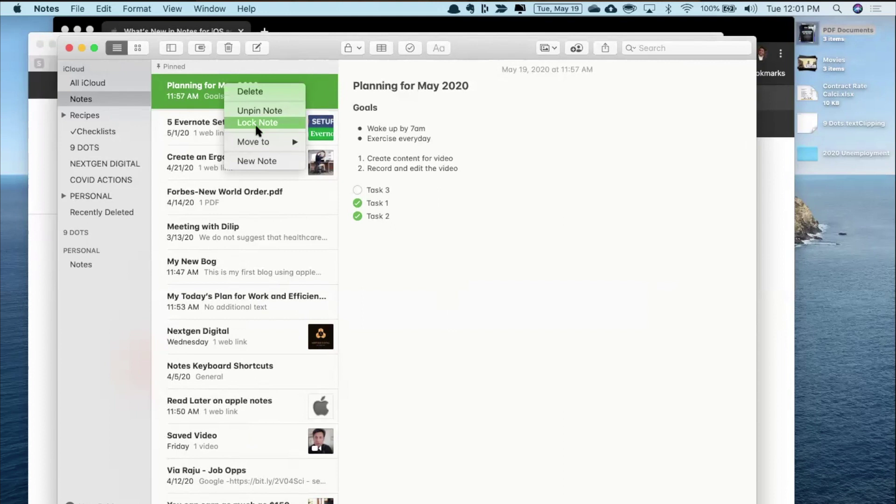
left_click(184, 83)
left_click(46, 9)
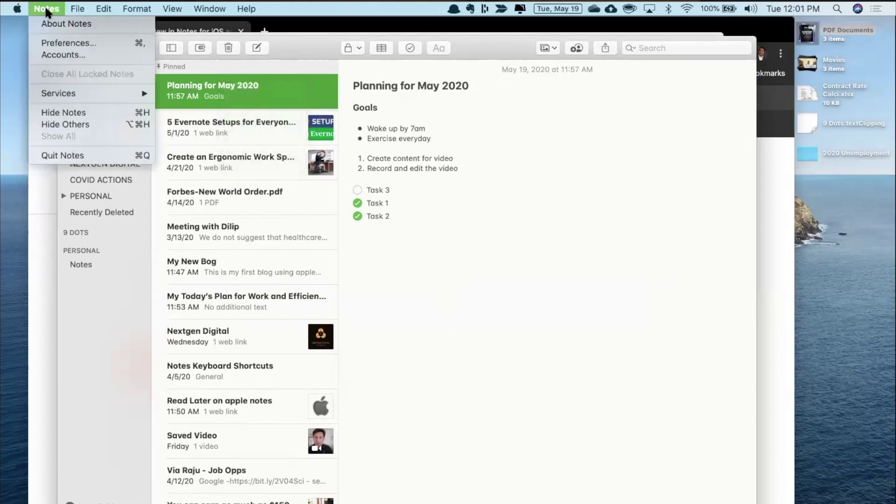
Open the Notes Preferences window to view sorting, default account, text size and locked-note settings.
left_click(54, 37)
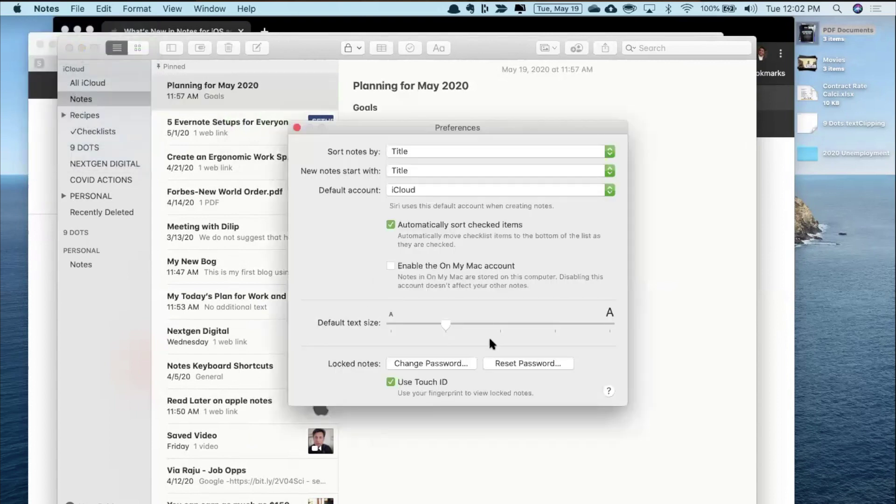